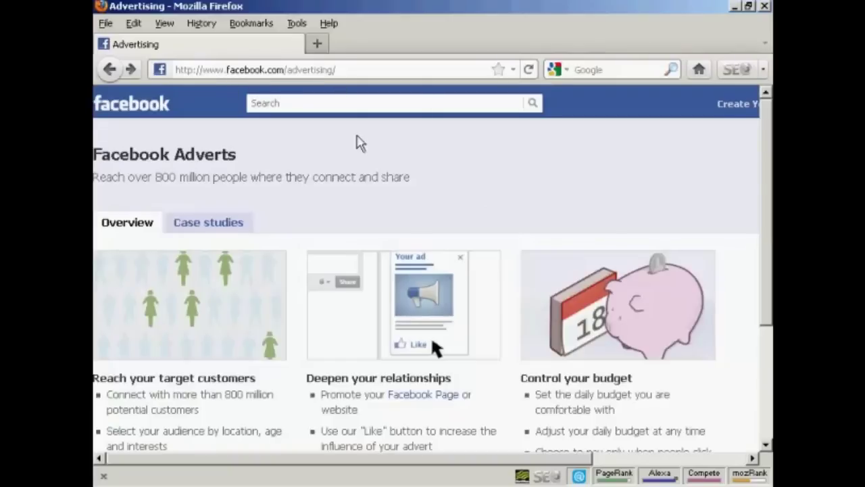
# Start creating a Facebook advert and enter the advertiser's website address as its external URL
pyautogui.moveTo(558, 465); pyautogui.dragTo(688, 465)
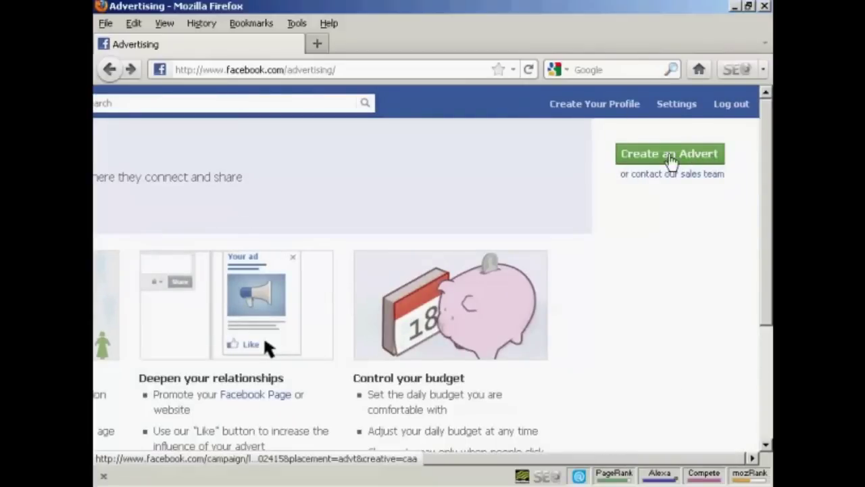
pyautogui.click(668, 157)
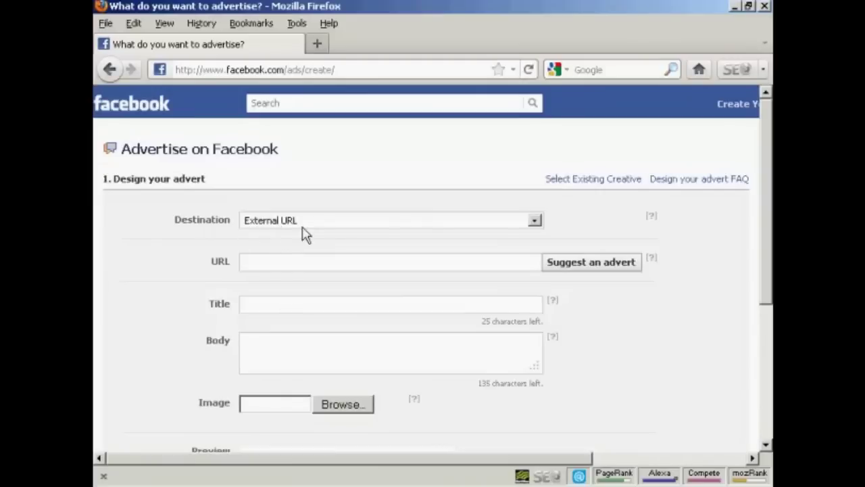
pyautogui.click(257, 265)
pyautogui.write('http')
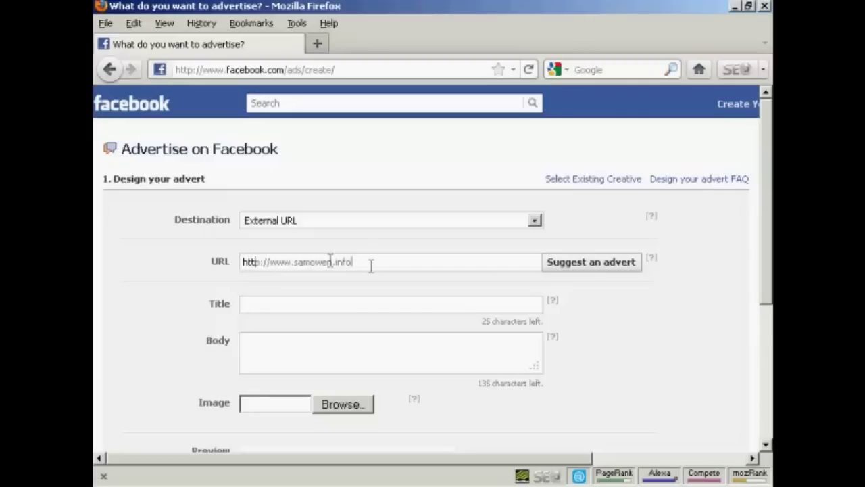
pyautogui.press('Right')
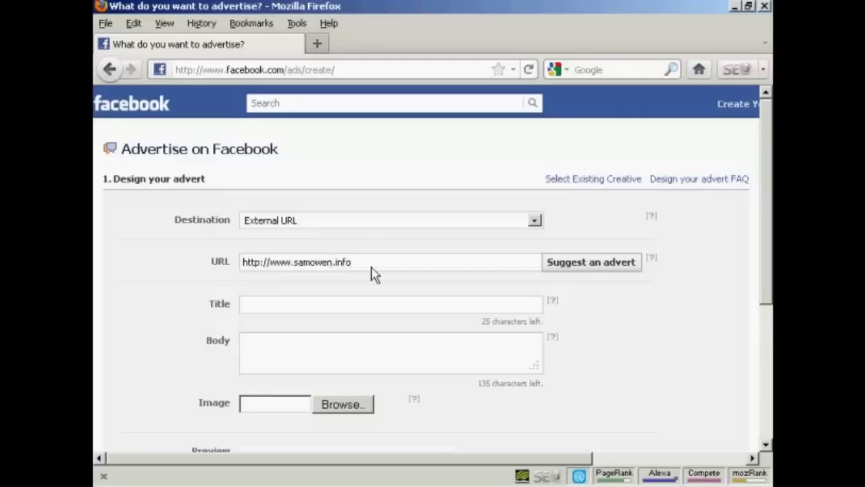
# Copy the headline line from the OpenOffice Writer document into the advert's title in Firefox
pyautogui.click(254, 304)
pyautogui.hotkey('alt', 'Tab')
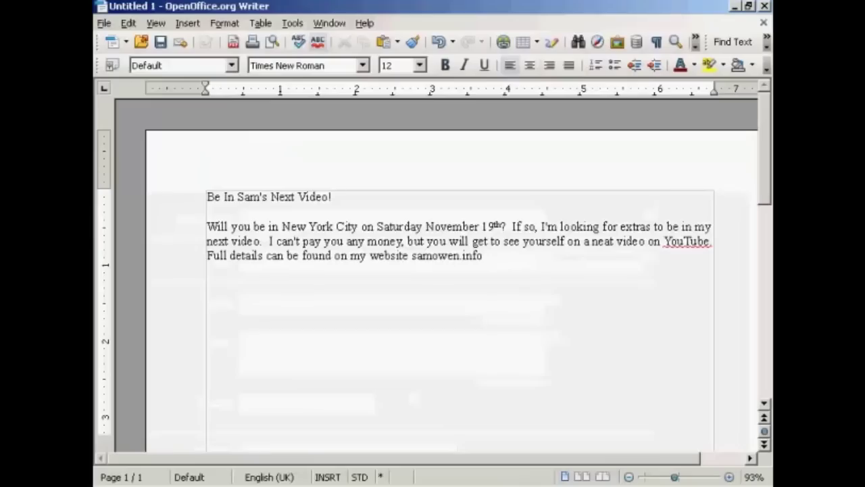
pyautogui.moveTo(336, 197); pyautogui.dragTo(190, 195)
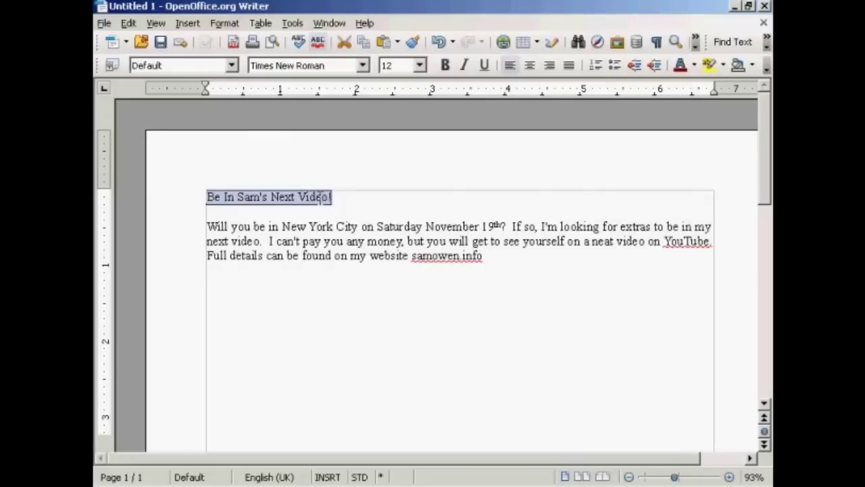
pyautogui.rightClick(320, 197)
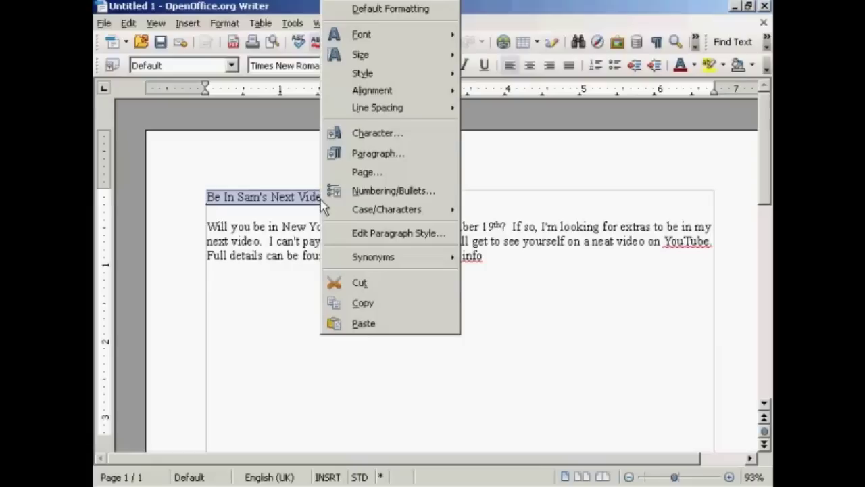
pyautogui.click(371, 304)
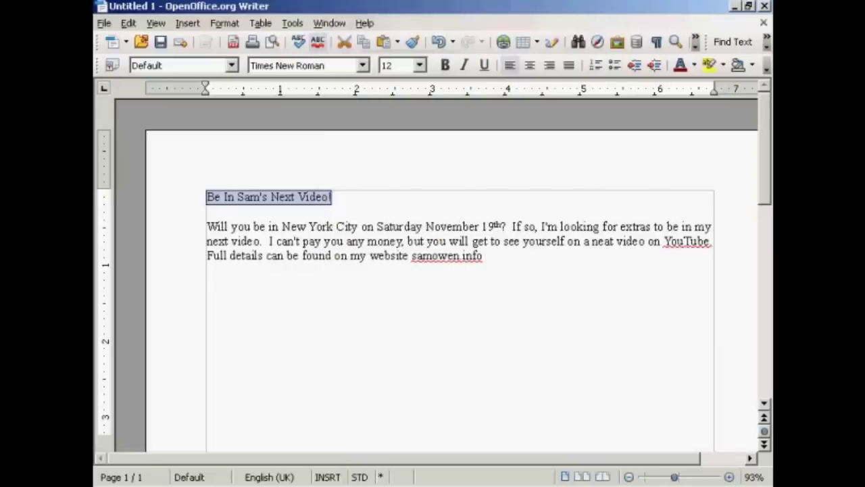
pyautogui.hotkey('alt', 'Tab')
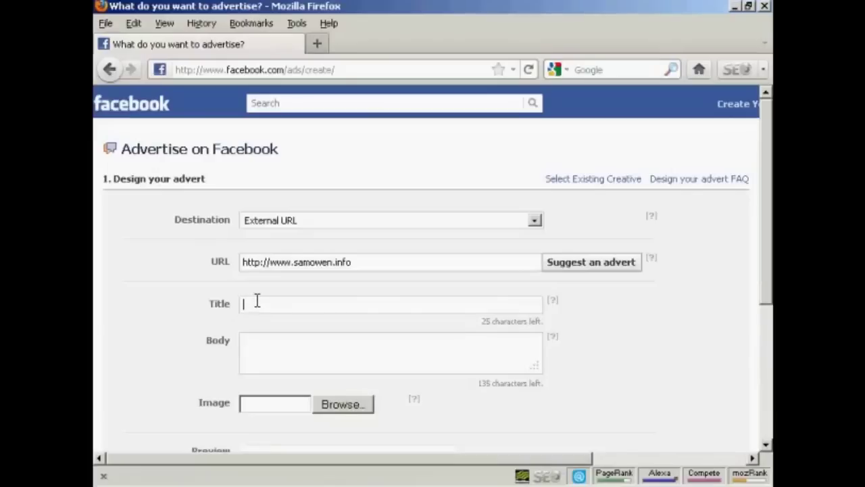
pyautogui.hotkey('ctrl', 'v')
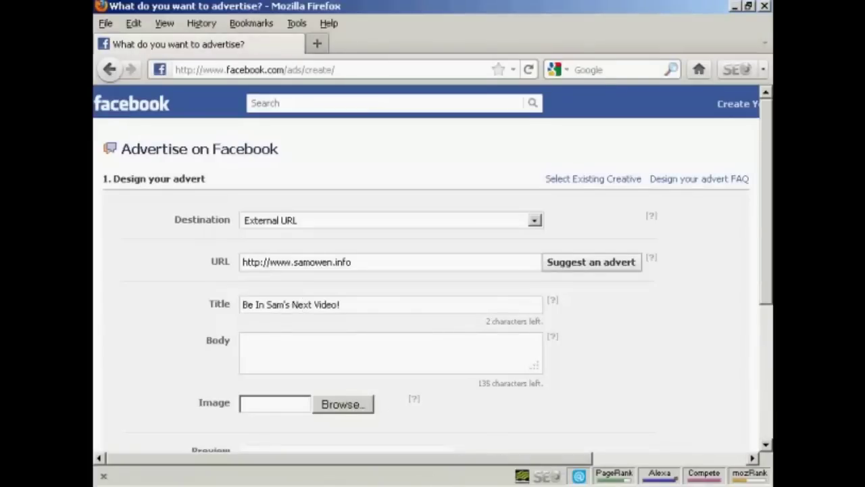
# Copy the whole paragraph below the headline from the Writer document into the advert's body in Firefox
pyautogui.hotkey('alt', 'Tab')
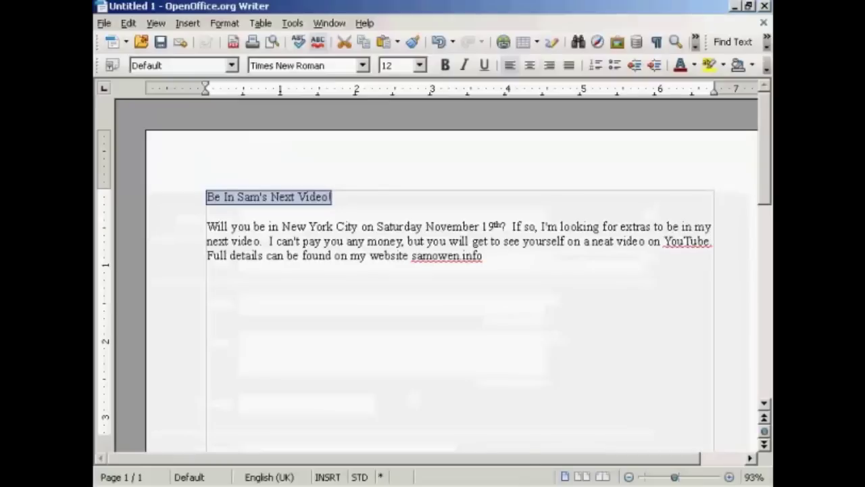
pyautogui.click(207, 227)
pyautogui.keyDown('shift'); pyautogui.click(472, 241); pyautogui.keyUp('shift')
pyautogui.keyDown('shift'); pyautogui.click(493, 257); pyautogui.keyUp('shift')
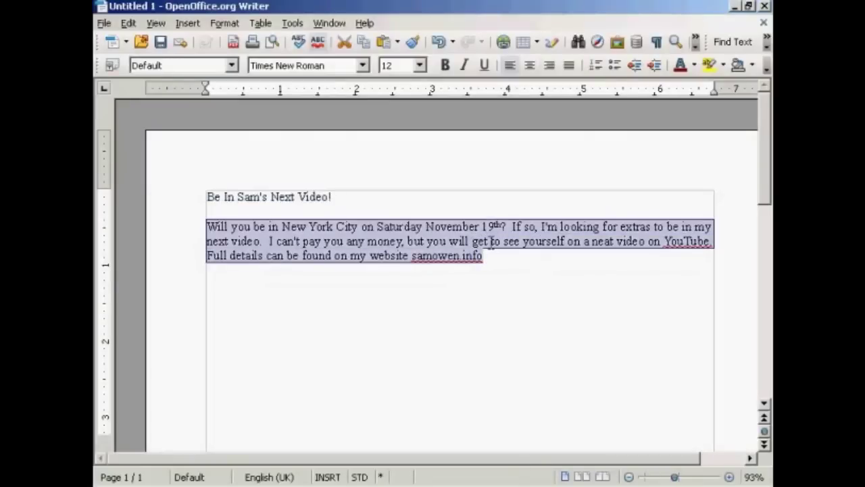
pyautogui.rightClick(491, 241)
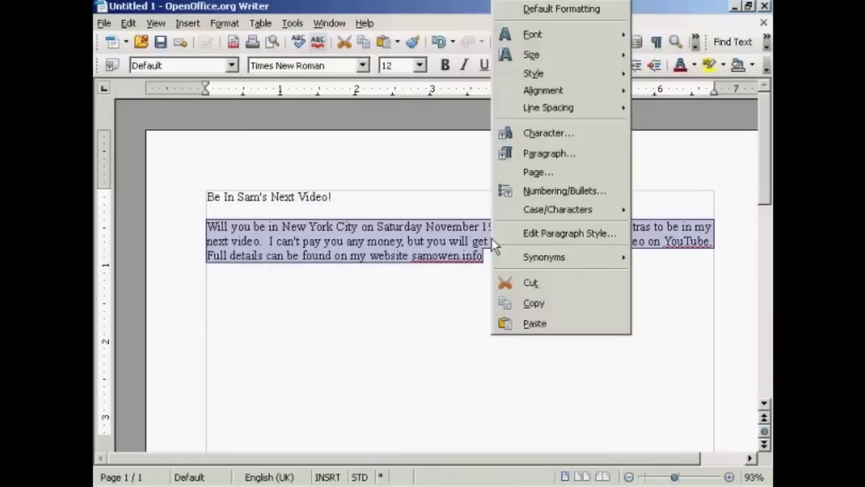
pyautogui.click(530, 302)
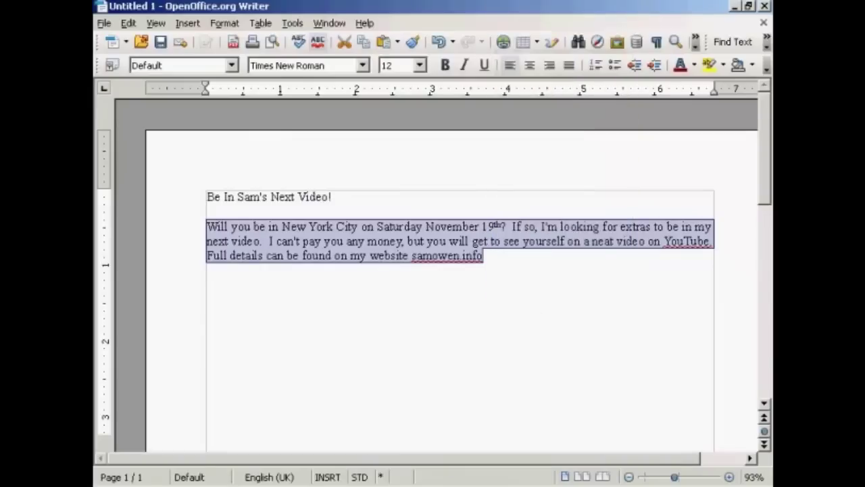
pyautogui.hotkey('alt', 'Tab')
pyautogui.click(261, 342)
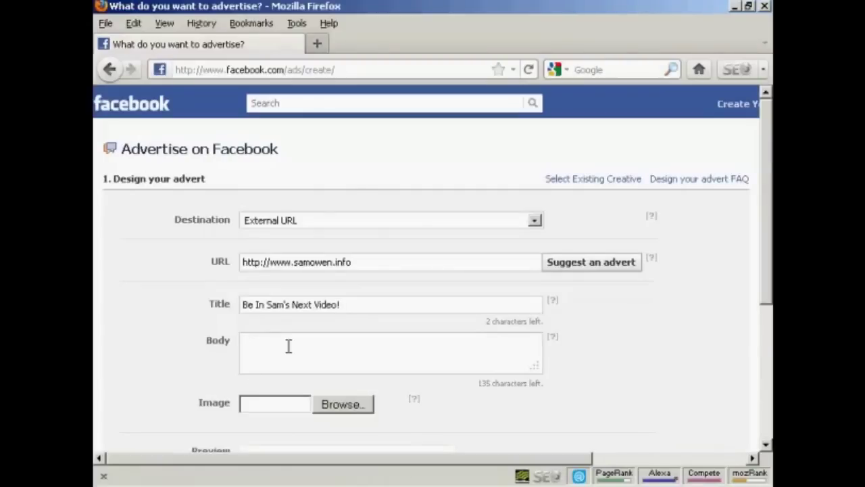
pyautogui.hotkey('ctrl', 'v')
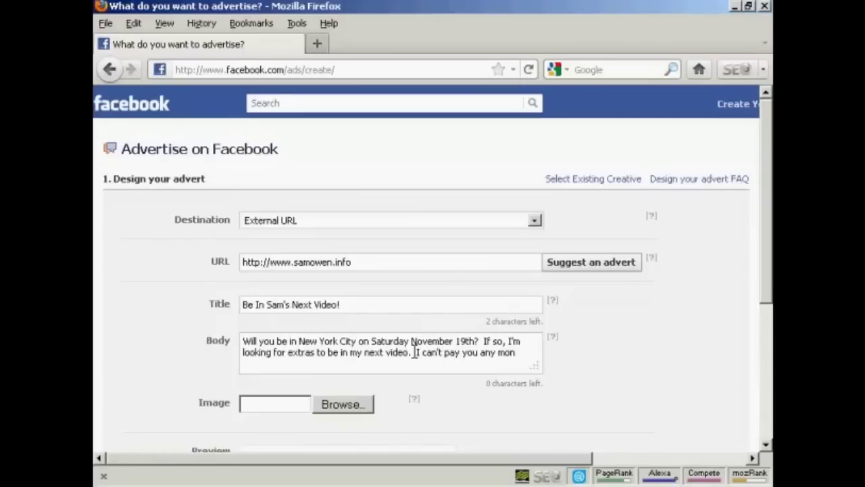
# Replace the body's cut-off last sentence with the website phrase copied from the Writer document, changing its "my" to "See"
pyautogui.moveTo(415, 352); pyautogui.dragTo(513, 357)
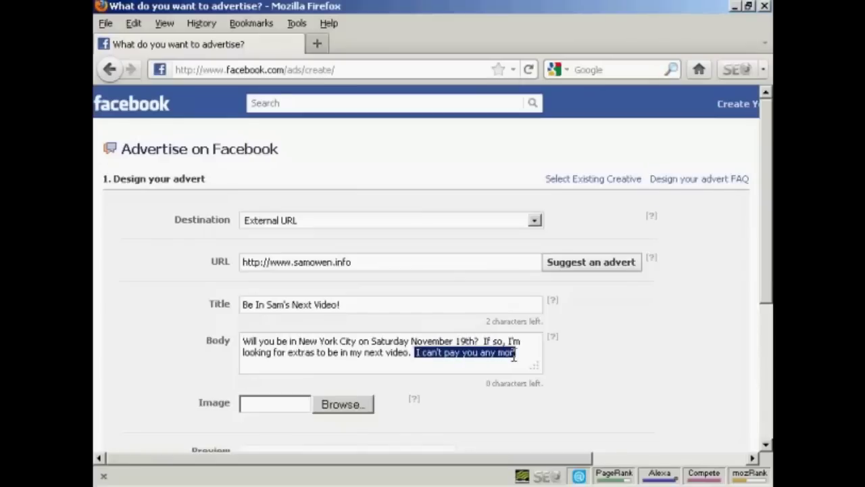
pyautogui.press('Delete')
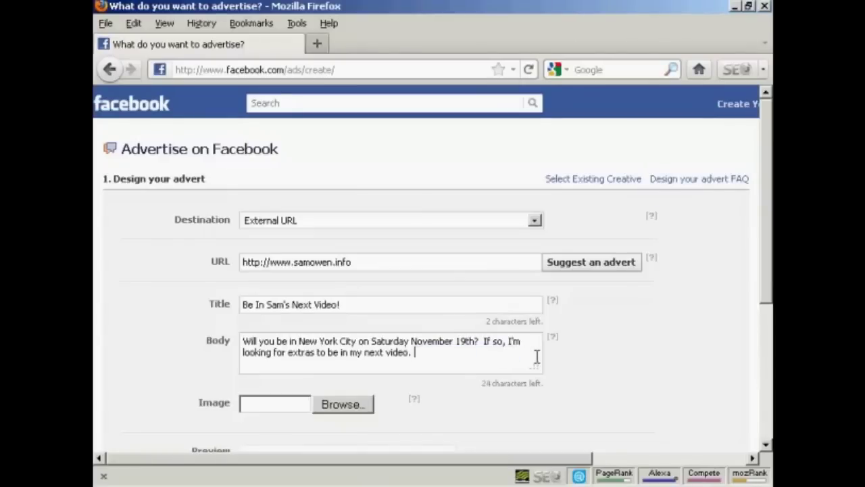
pyautogui.hotkey('alt', 'Tab')
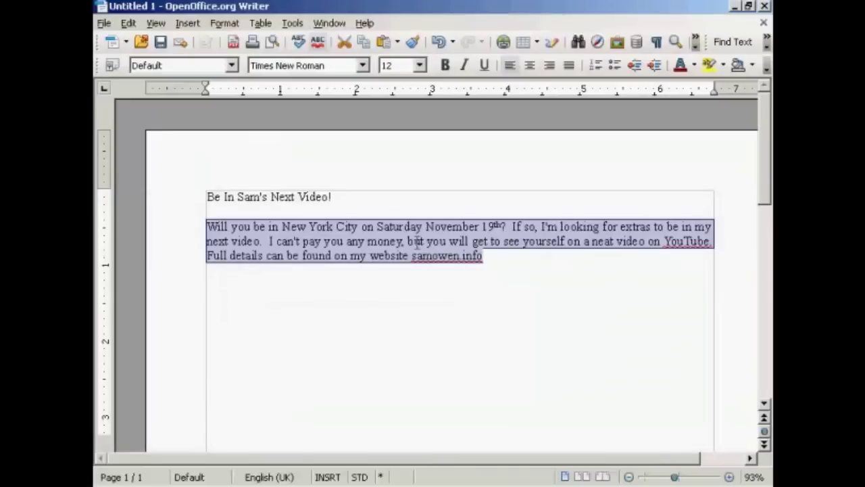
pyautogui.click(297, 252)
pyautogui.moveTo(348, 256); pyautogui.dragTo(494, 258)
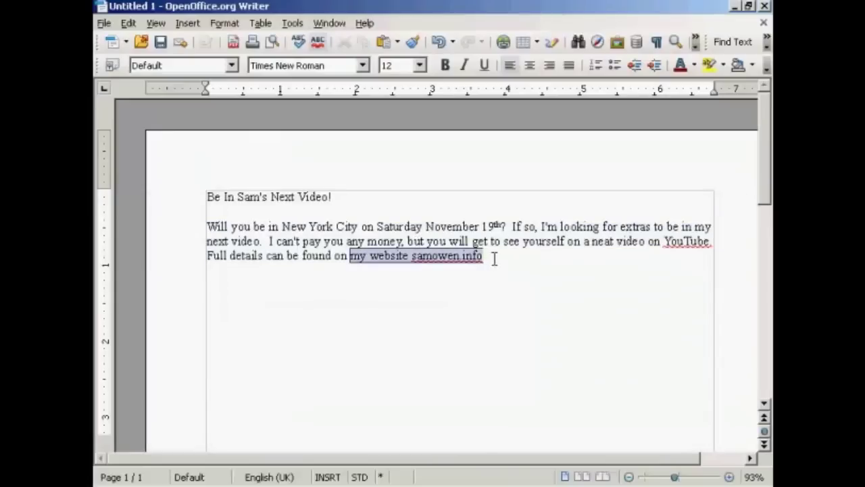
pyautogui.rightClick(404, 261)
pyautogui.click(436, 304)
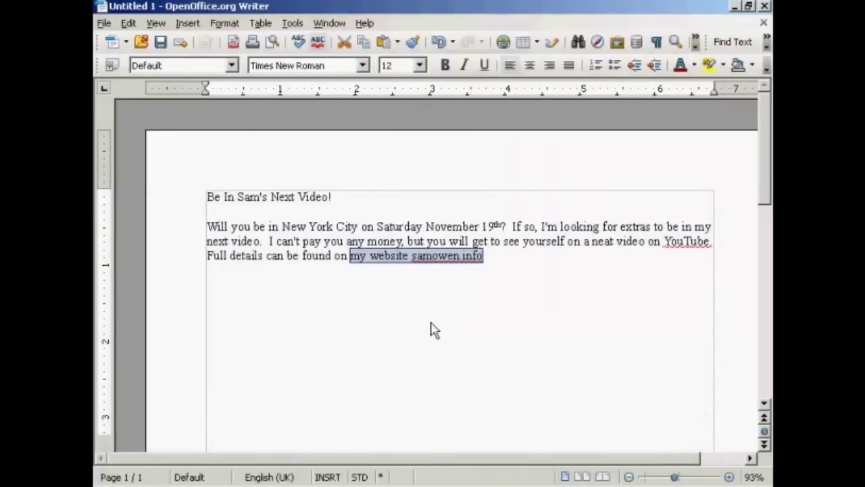
pyautogui.hotkey('alt', 'Tab')
pyautogui.hotkey('ctrl', 'v')
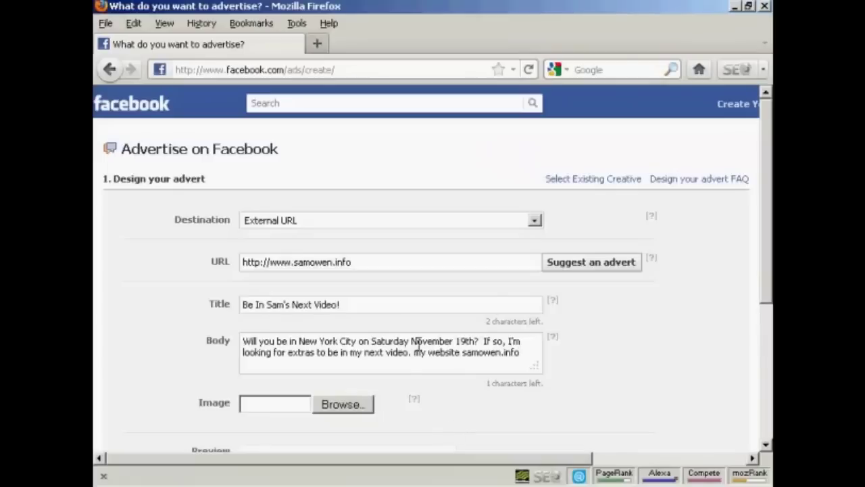
pyautogui.moveTo(414, 352); pyautogui.dragTo(426, 357)
pyautogui.write('See')
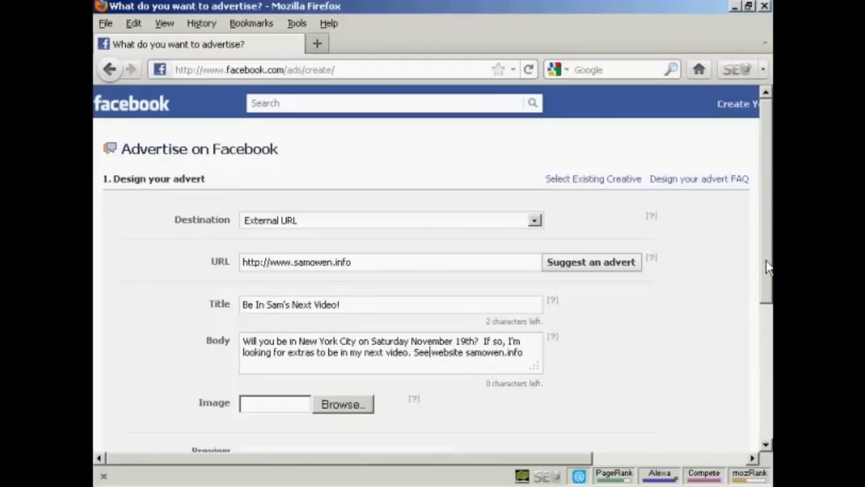
# Upload sam01.jpg from the Websites folder as the advert image and continue to the targeting section
pyautogui.scroll(-3, 766, 284)
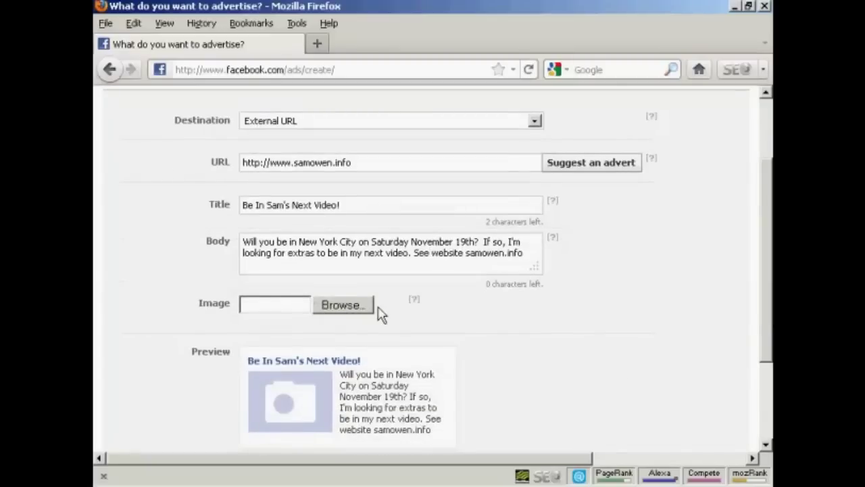
pyautogui.click(352, 311)
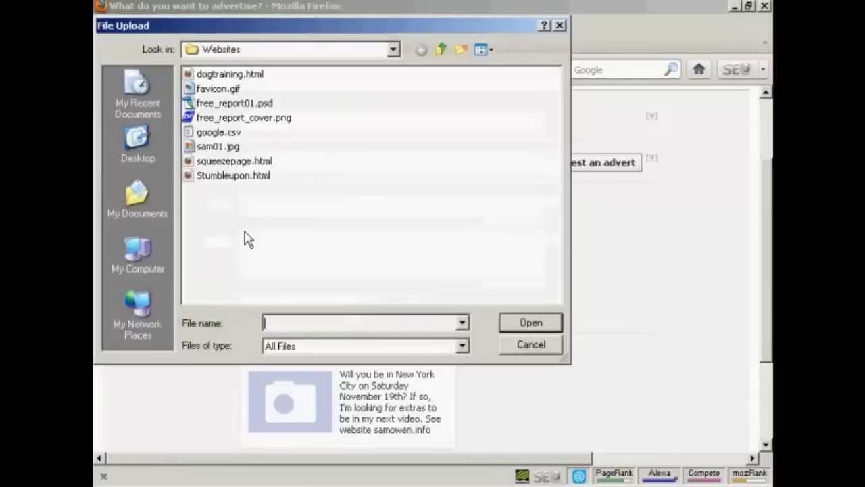
pyautogui.click(216, 146)
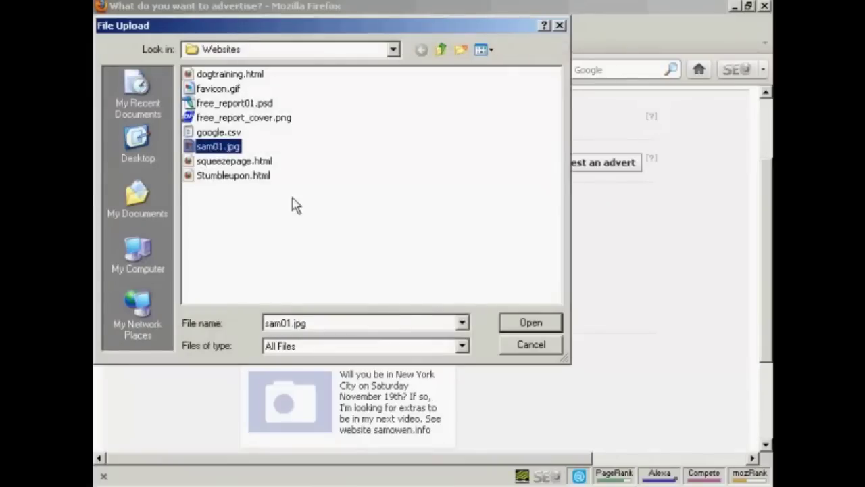
pyautogui.click(532, 323)
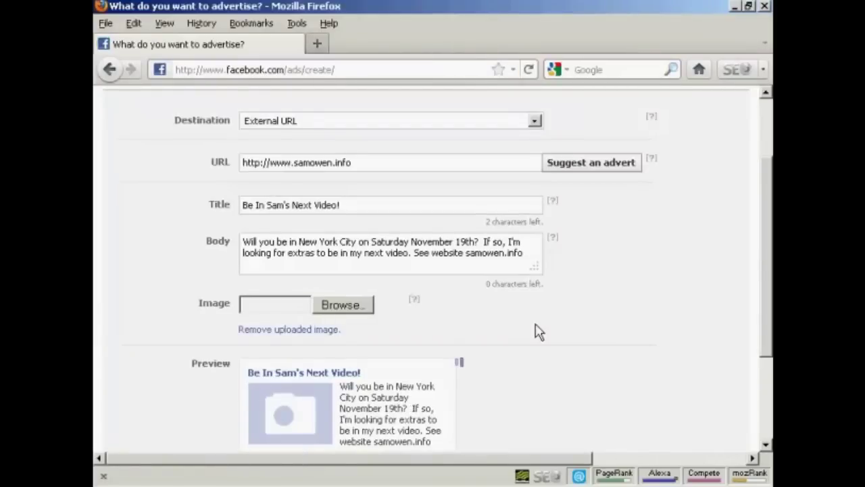
pyautogui.moveTo(768, 238); pyautogui.dragTo(770, 316)
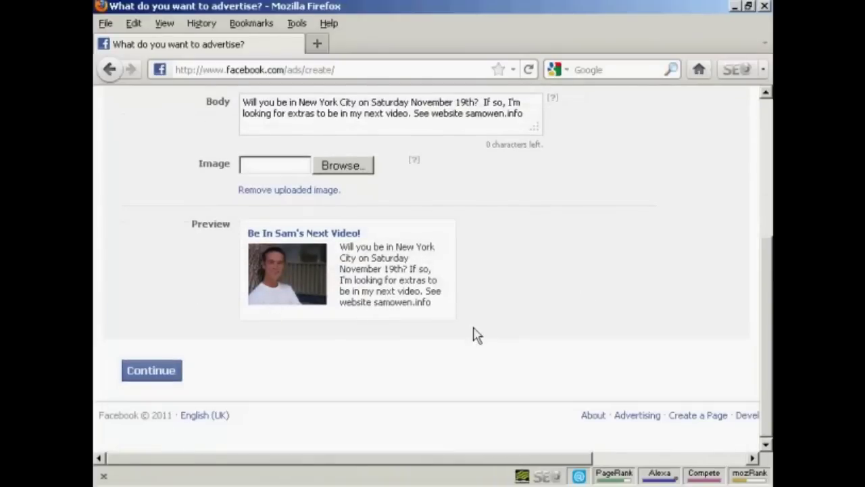
pyautogui.click(159, 379)
pyautogui.click(155, 371)
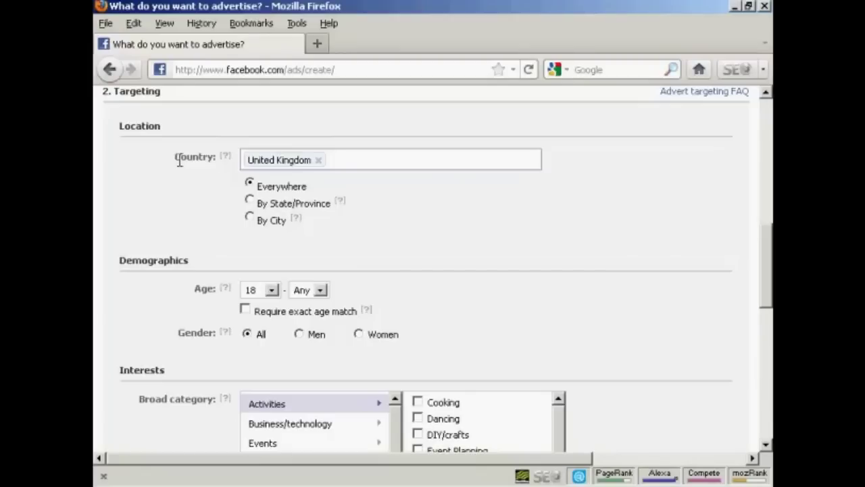
# Replace the United Kingdom with the United States as the advert's target country
pyautogui.click(320, 160)
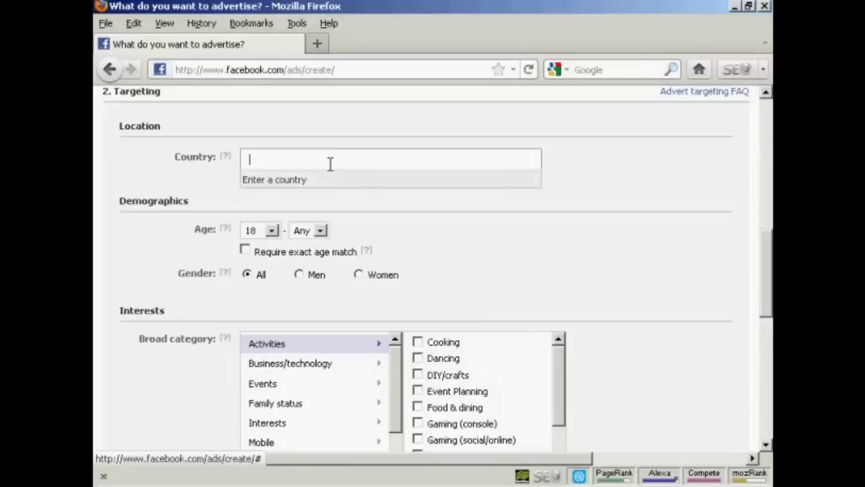
pyautogui.write('United')
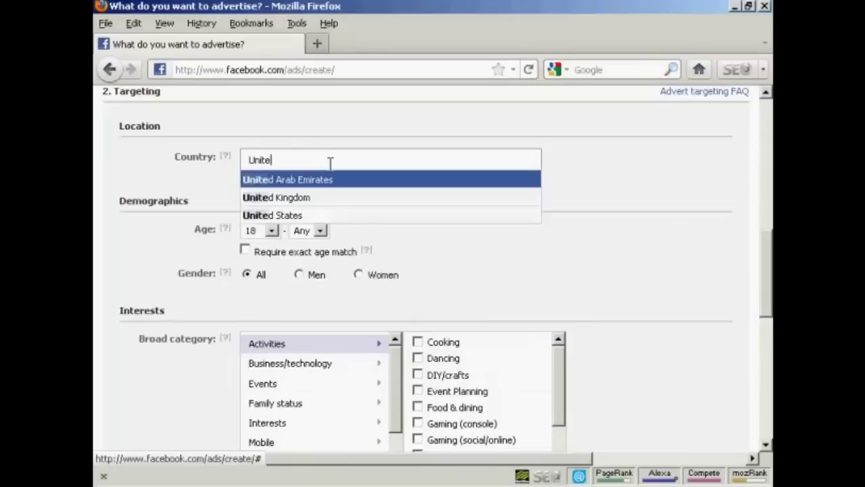
pyautogui.click(301, 217)
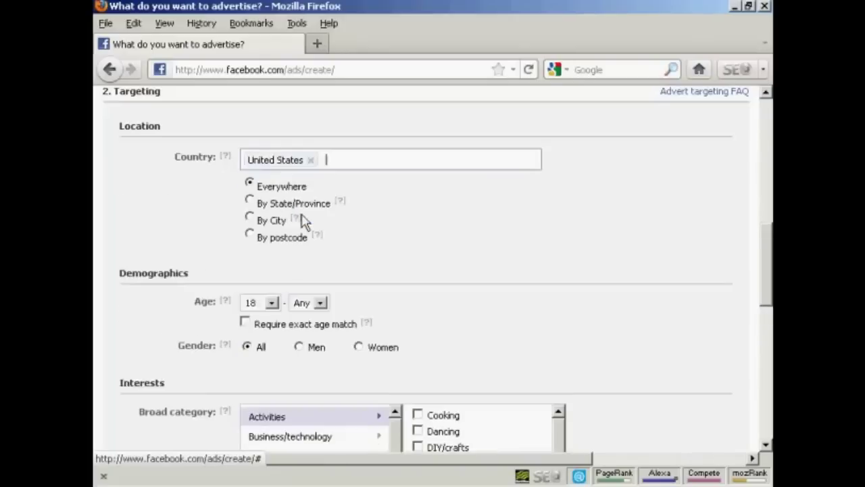
# Target the advert by city at New York, NY, including cities within 16 kilometres
pyautogui.click(250, 219)
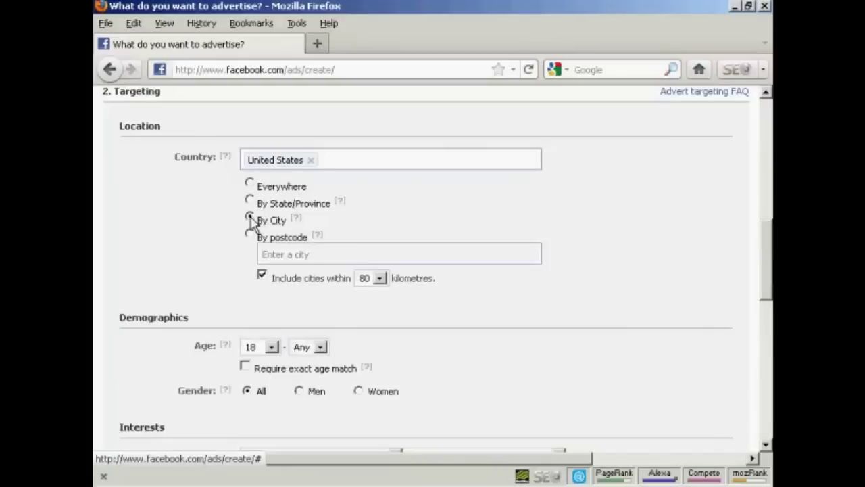
pyautogui.click(309, 254)
pyautogui.click(308, 255)
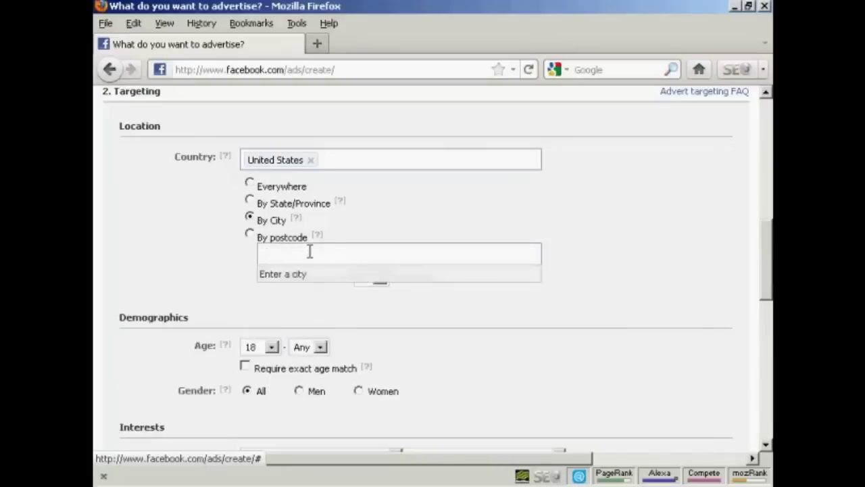
pyautogui.write('New')
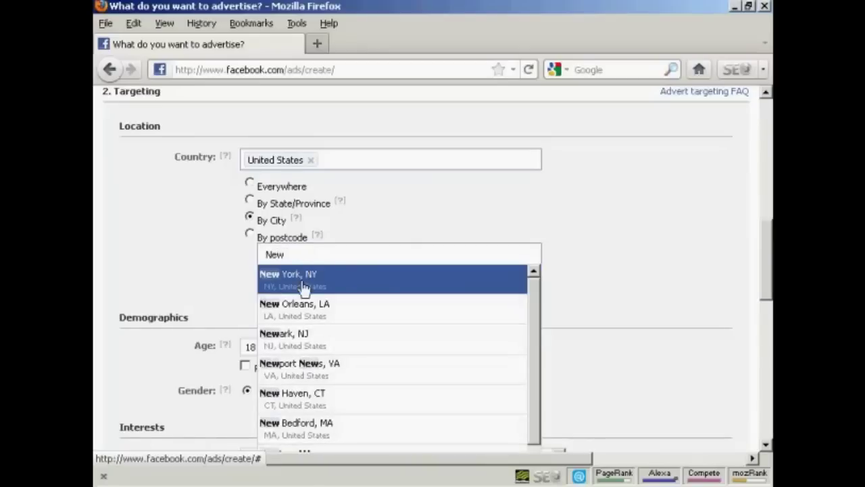
pyautogui.click(320, 273)
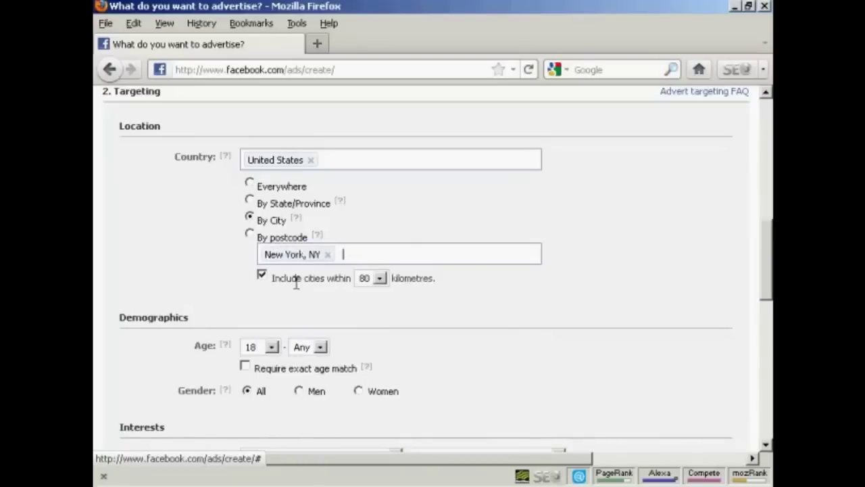
pyautogui.click(382, 280)
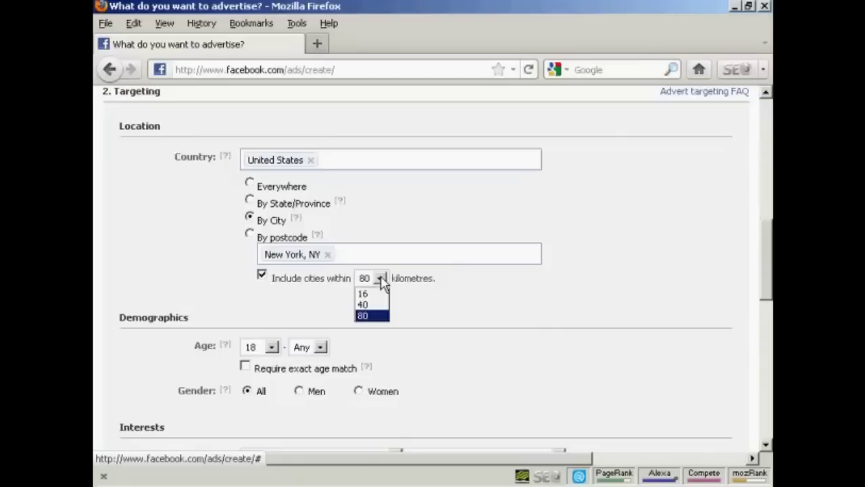
pyautogui.click(365, 295)
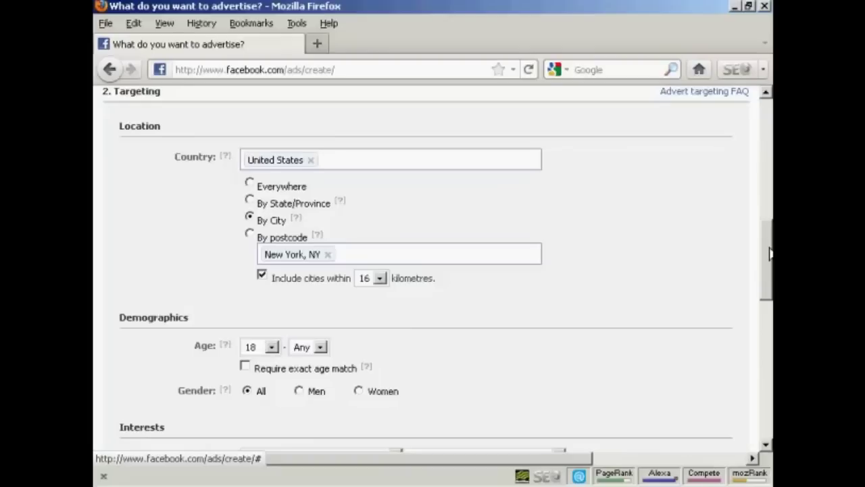
# Set the upper age limit of the advert's audience to 25
pyautogui.moveTo(769, 253); pyautogui.dragTo(769, 292)
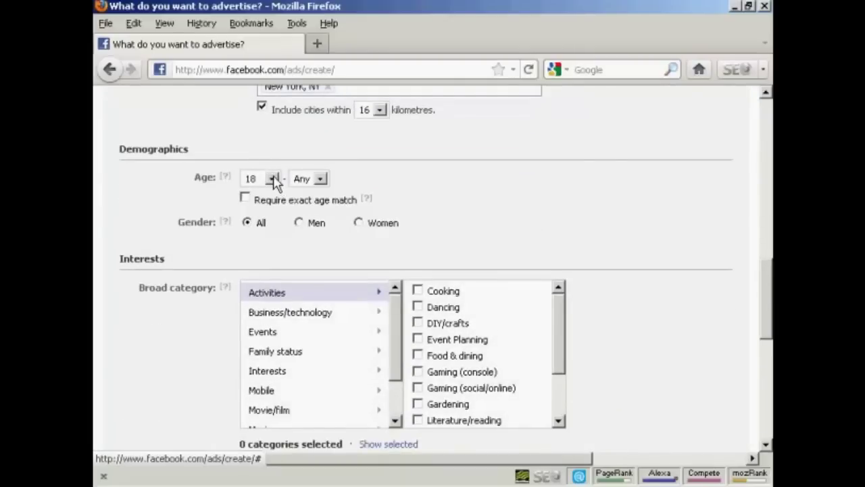
pyautogui.click(321, 180)
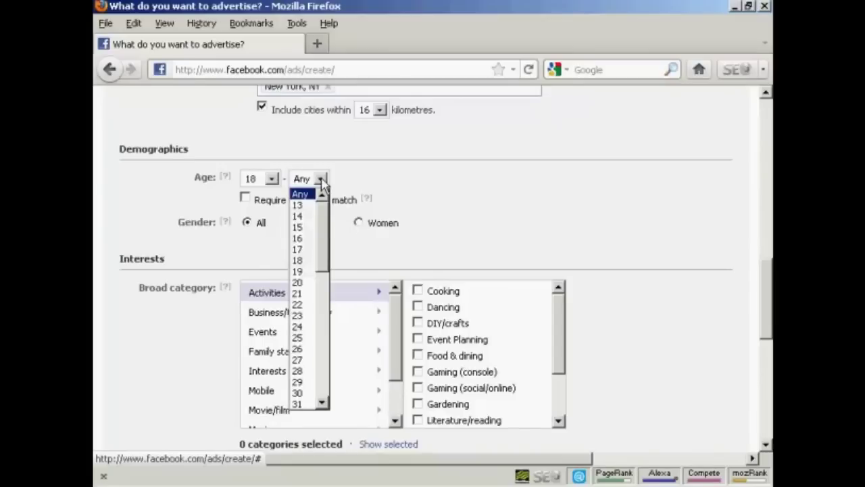
pyautogui.click(302, 339)
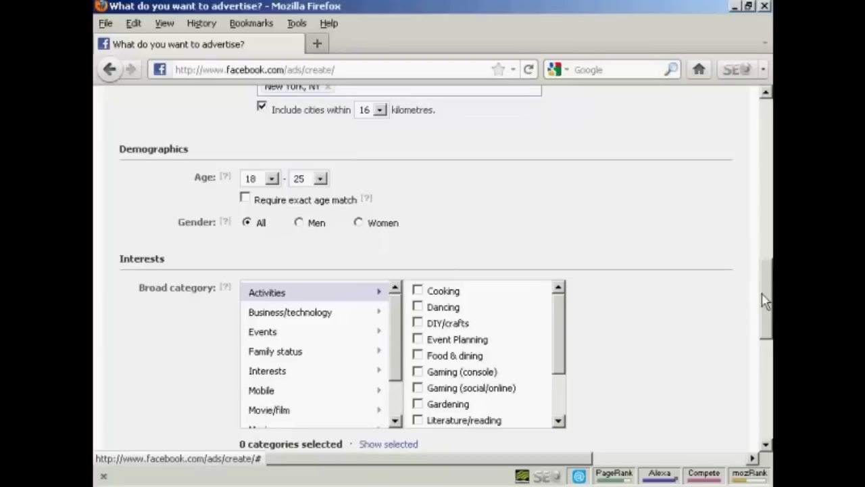
# Browse the broad categories and select Entertainment (TV) under Interests for the advert's audience
pyautogui.scroll(-1, 764, 310)
pyautogui.scroll(-1, 764, 309)
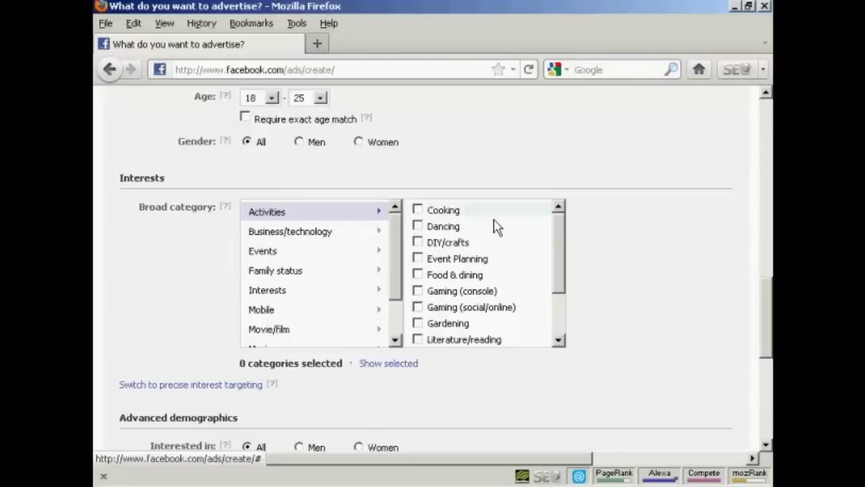
pyautogui.moveTo(560, 241); pyautogui.dragTo(560, 310)
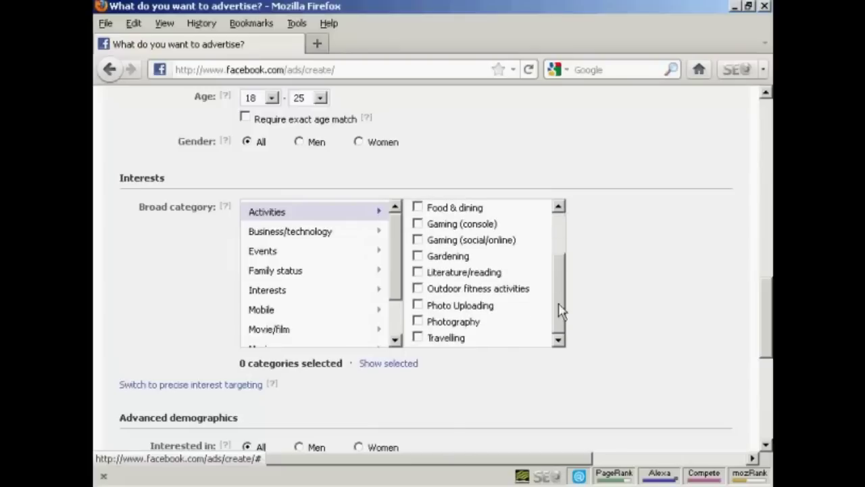
pyautogui.click(263, 259)
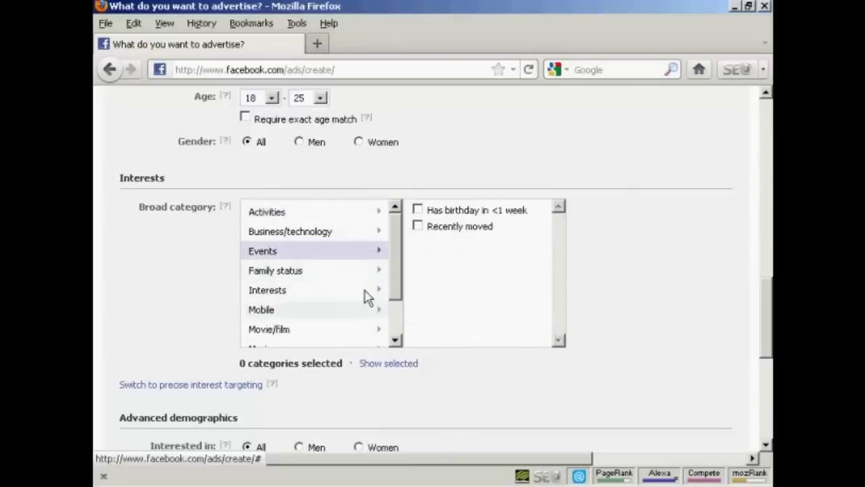
pyautogui.click(275, 296)
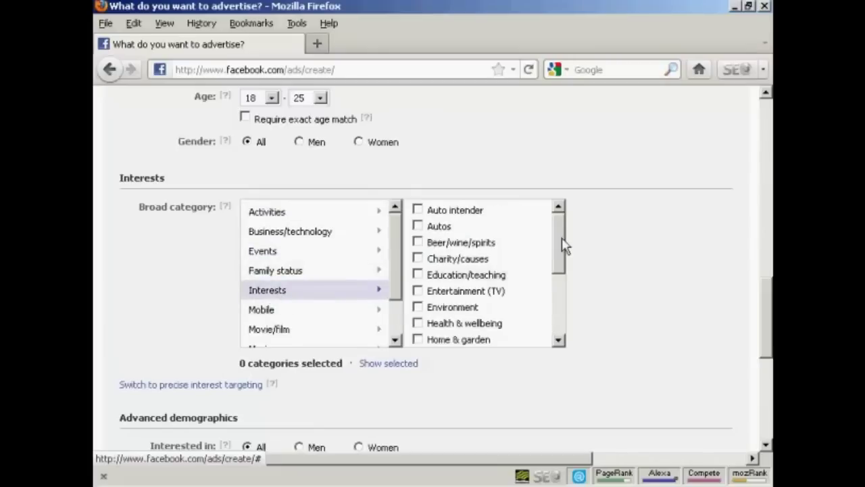
pyautogui.moveTo(560, 233); pyautogui.dragTo(560, 212)
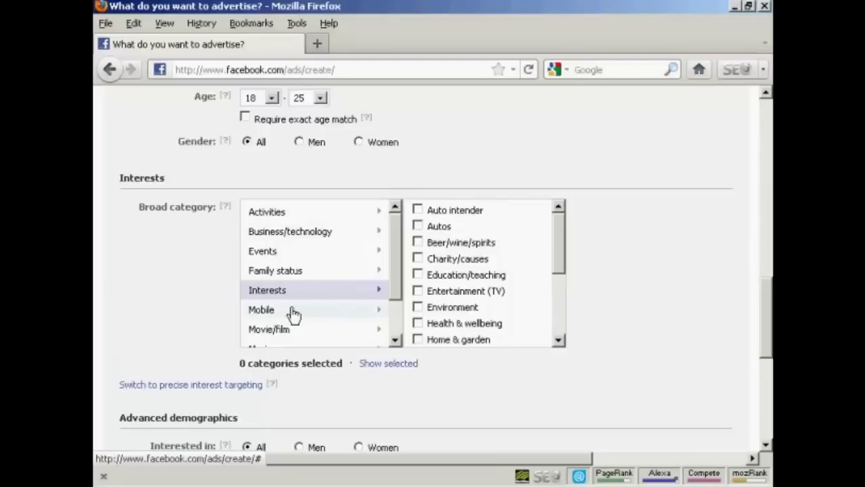
pyautogui.click(418, 293)
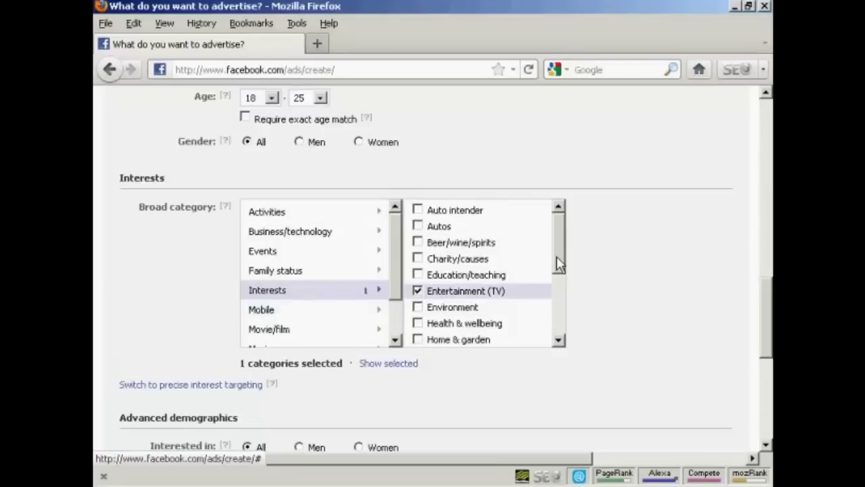
# Add Photography from the Activities broad category to the advert's audience
pyautogui.click(269, 215)
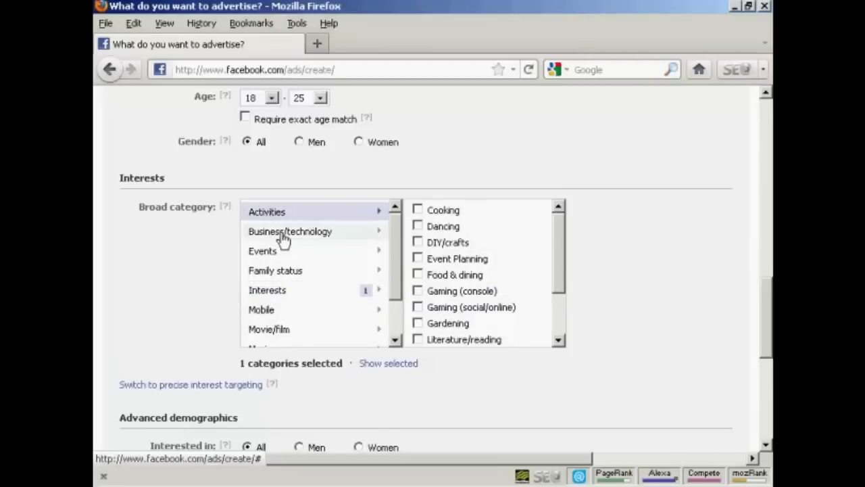
pyautogui.moveTo(560, 237); pyautogui.dragTo(560, 303)
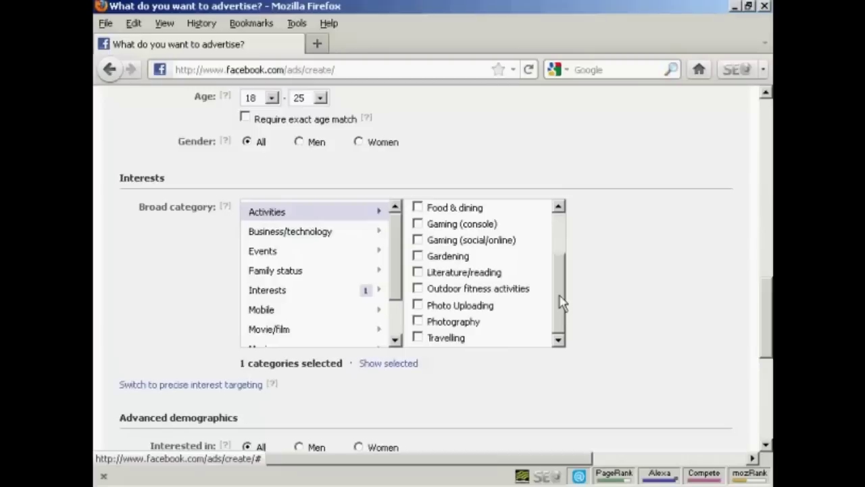
pyautogui.click(419, 322)
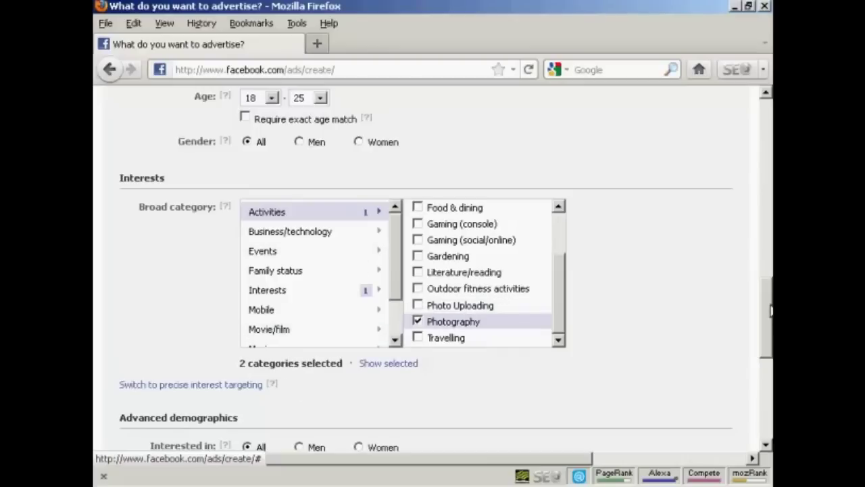
# Switch to precise interest targeting to view its field, and return to broad category targeting
pyautogui.moveTo(771, 309); pyautogui.dragTo(771, 340)
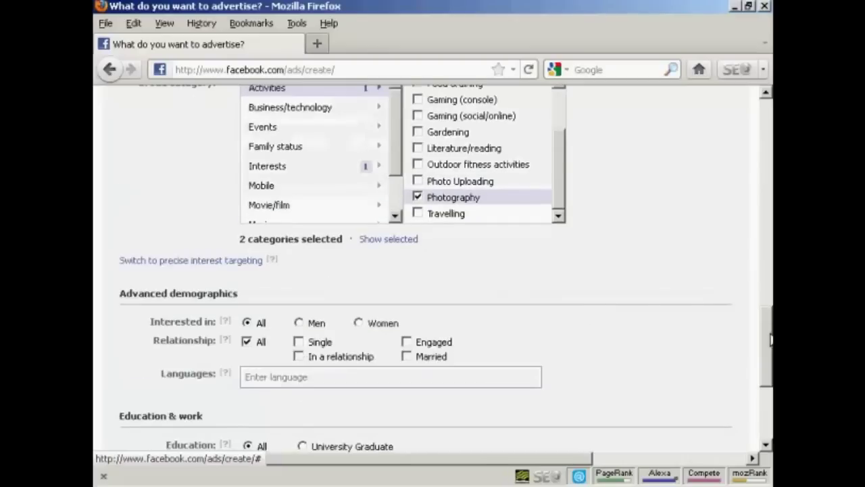
pyautogui.click(234, 261)
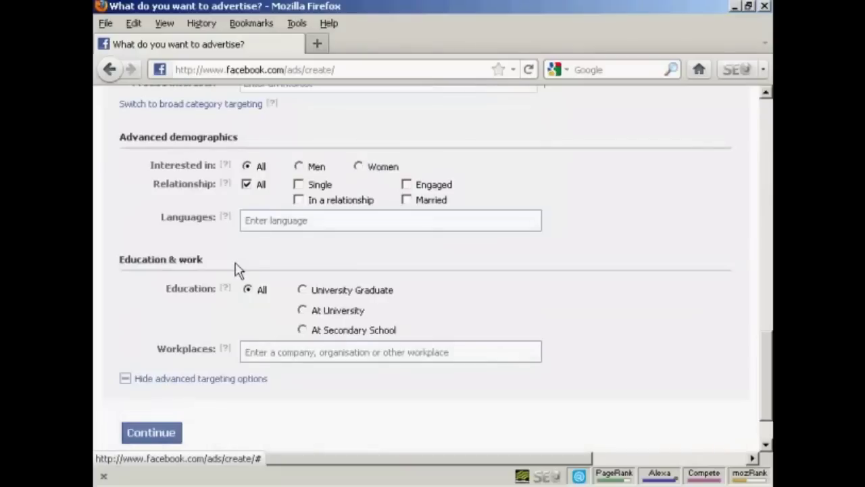
pyautogui.moveTo(770, 361); pyautogui.dragTo(771, 325)
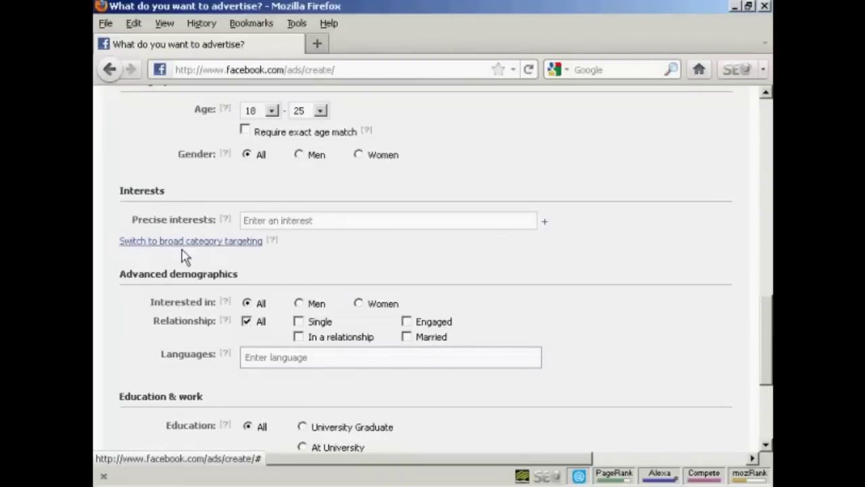
pyautogui.click(217, 243)
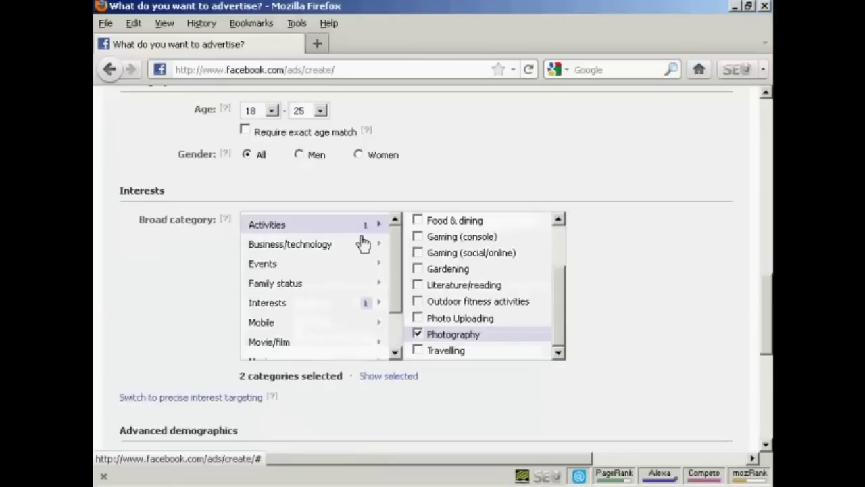
# Leave the advanced demographics and education settings at their defaults and continue to the campaign and pricing section
pyautogui.moveTo(766, 304); pyautogui.dragTo(767, 361)
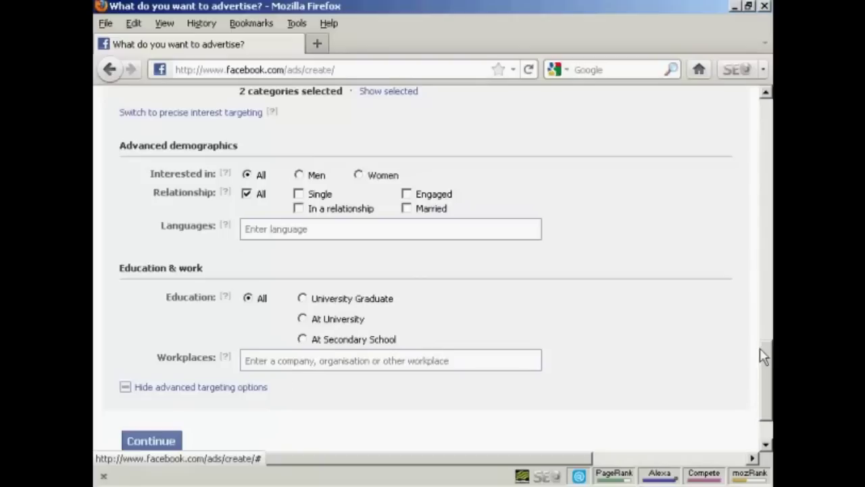
pyautogui.scroll(-2, 766, 359)
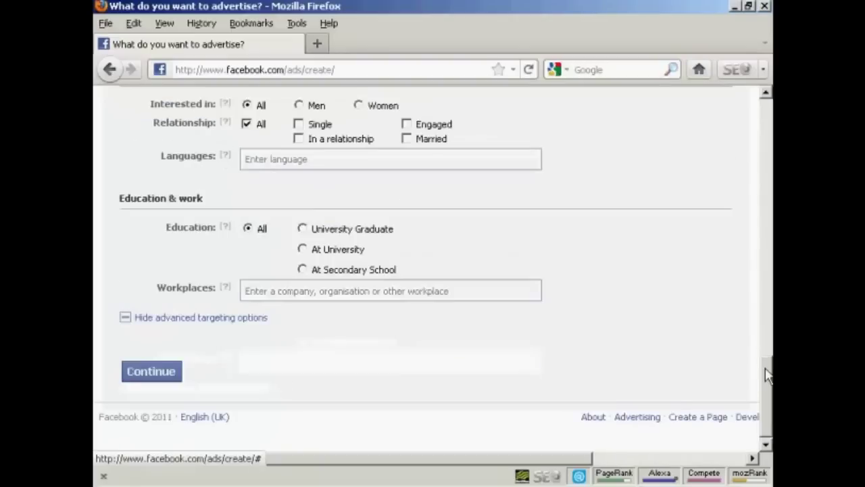
pyautogui.click(151, 369)
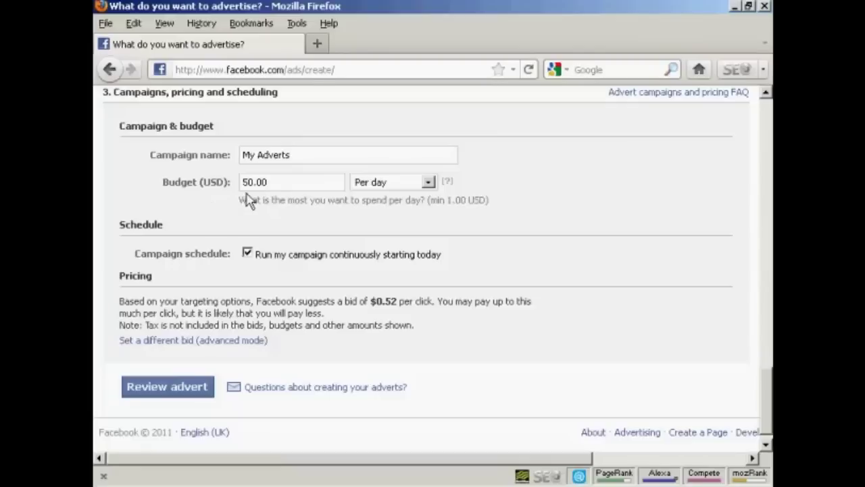
# Change the campaign budget from per day to a lifetime budget of 50.00 USD
pyautogui.click(429, 186)
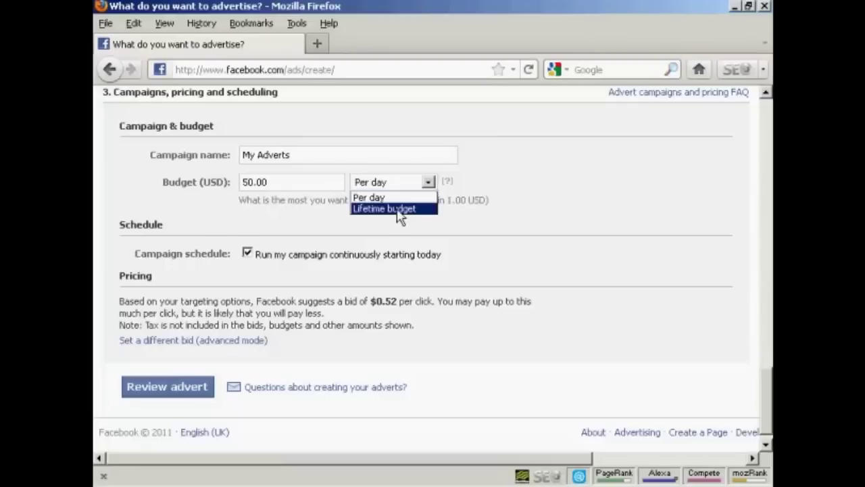
pyautogui.click(209, 199)
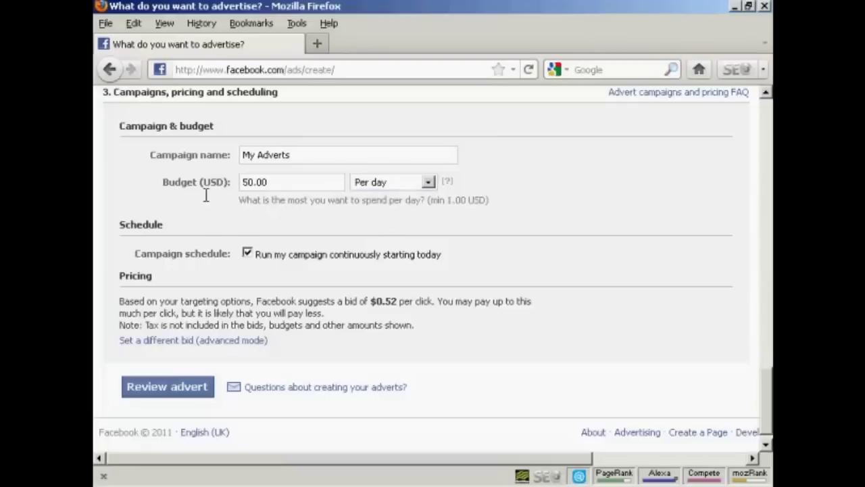
pyautogui.click(428, 183)
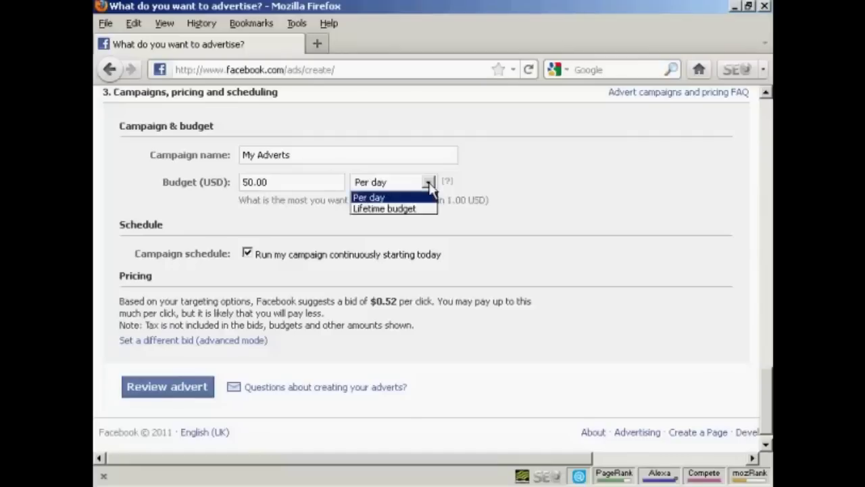
pyautogui.click(397, 209)
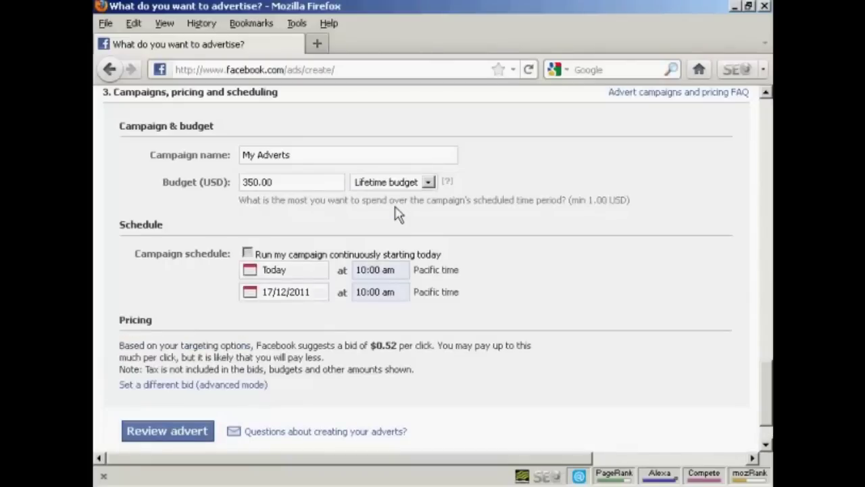
pyautogui.doubleClick(261, 182)
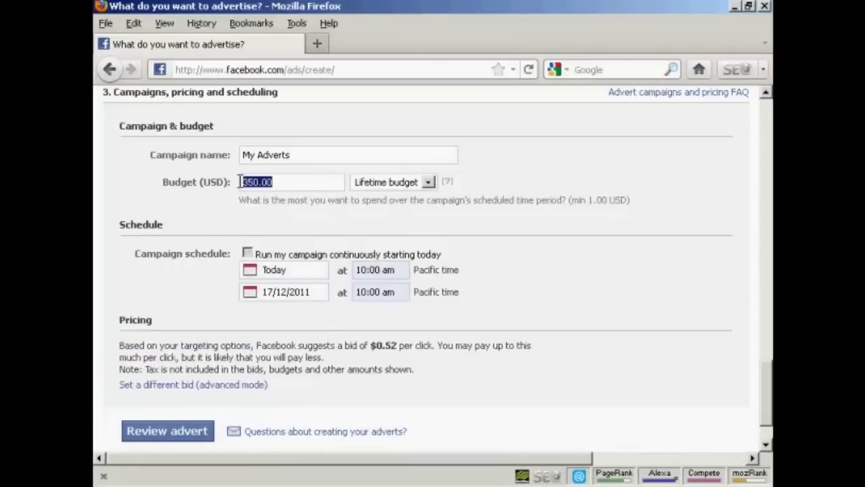
pyautogui.write('5')
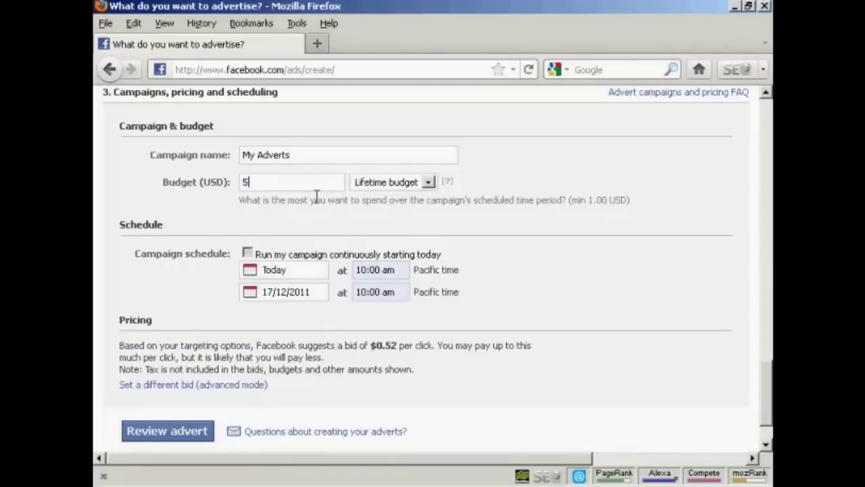
pyautogui.write('0.00')
# Switch to advanced bidding, set the maximum bid to 0.34 USD per click, and submit the advert for review
pyautogui.moveTo(764, 387); pyautogui.dragTo(764, 400)
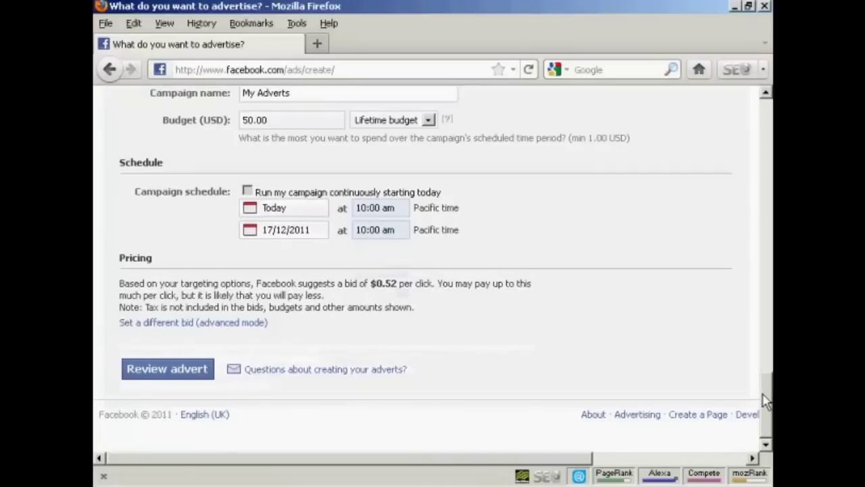
pyautogui.click(213, 323)
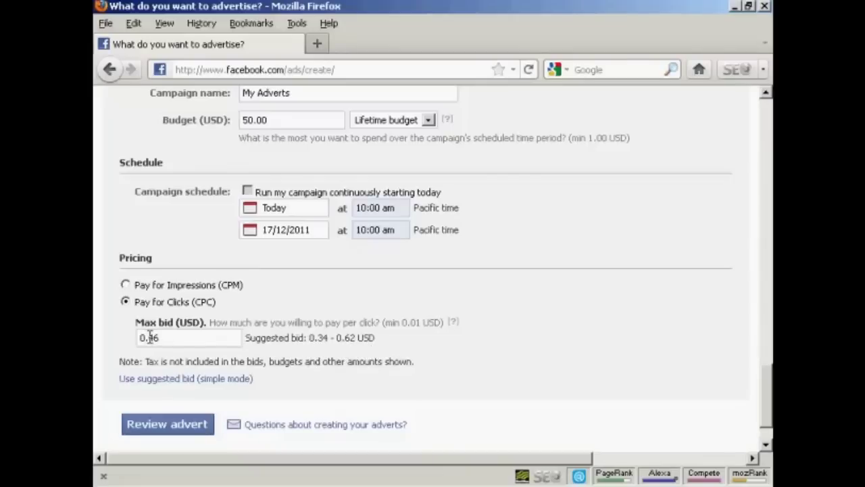
pyautogui.moveTo(149, 336); pyautogui.dragTo(160, 337)
pyautogui.write('34')
pyautogui.scroll(-2, 474, 327)
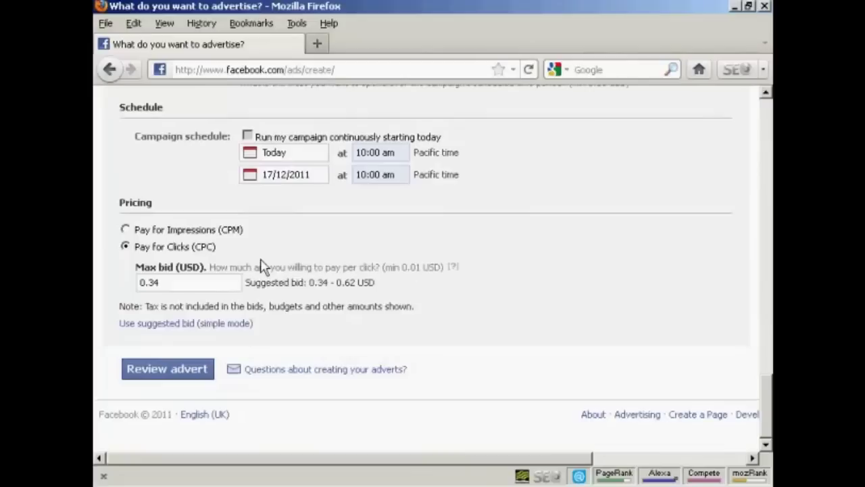
pyautogui.click(192, 379)
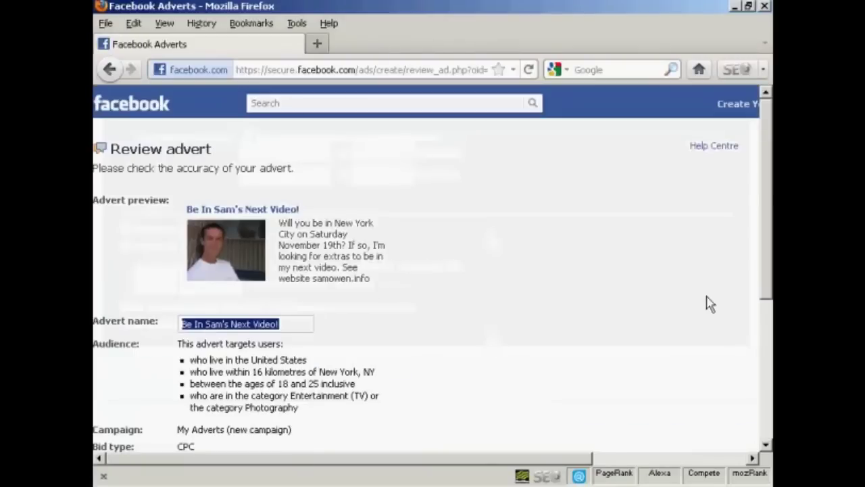
# Check the advert's preview, audience, bid, lifetime budget and duration on the review page
pyautogui.moveTo(766, 160); pyautogui.dragTo(768, 179)
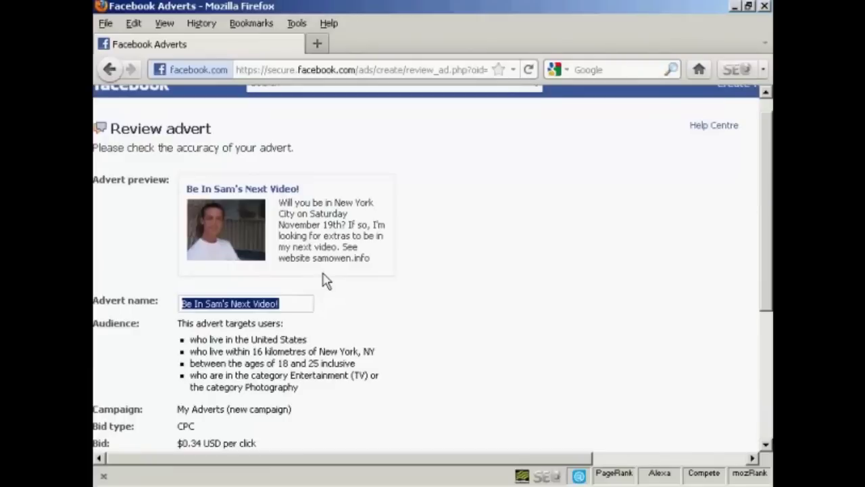
pyautogui.moveTo(768, 199); pyautogui.dragTo(769, 318)
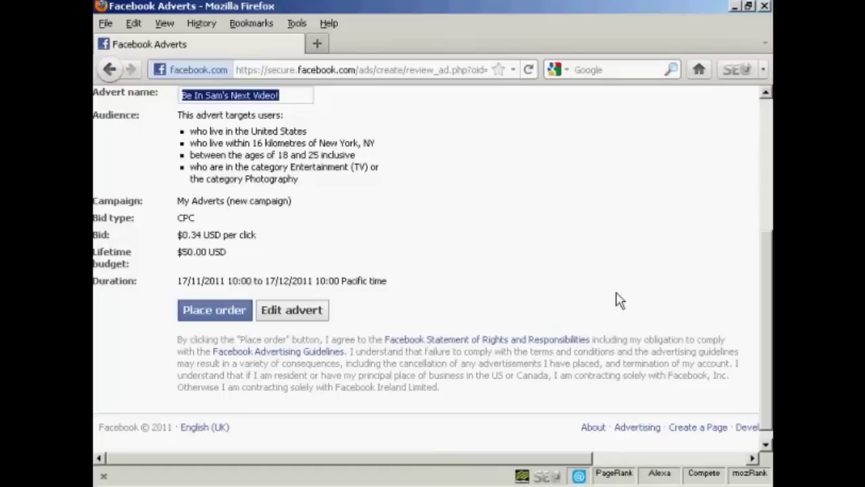
pyautogui.moveTo(771, 361); pyautogui.dragTo(764, 232)
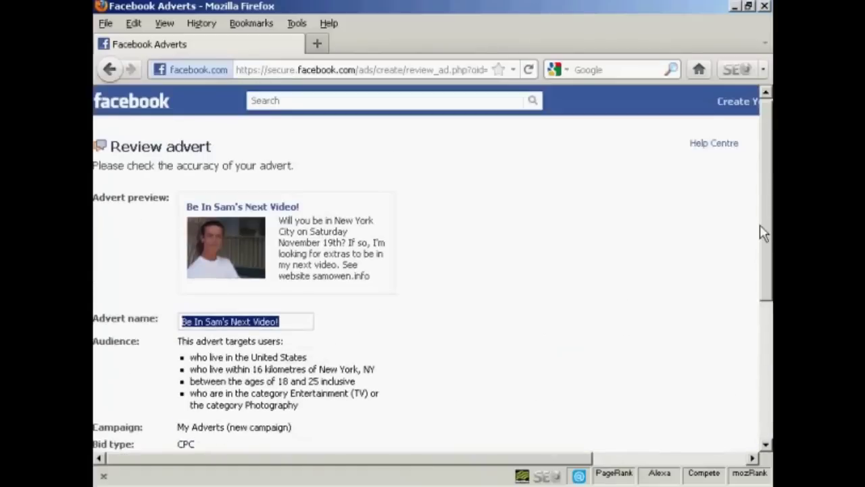